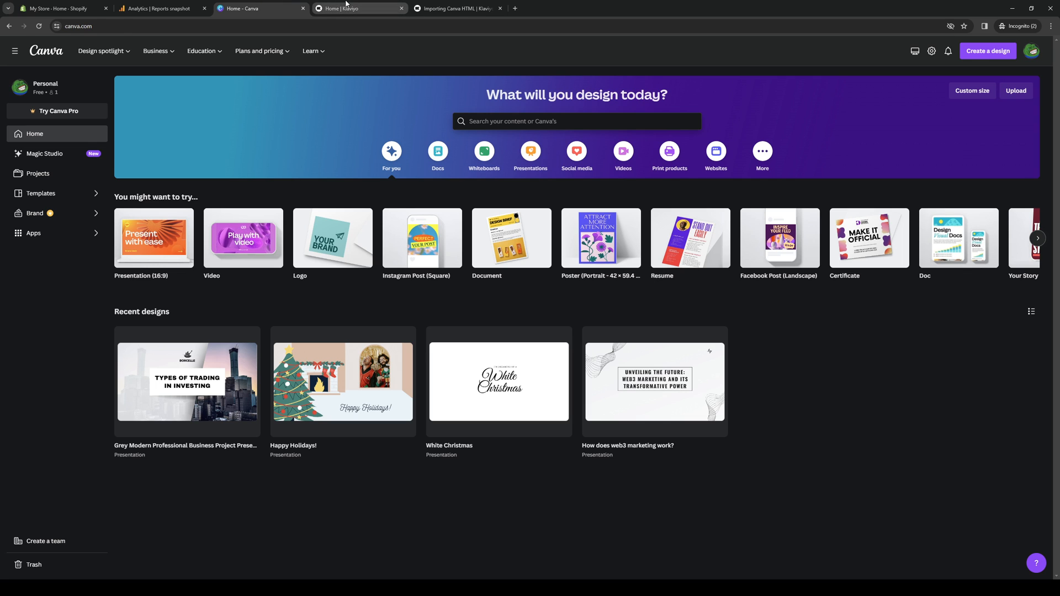
# Step: Switch between the Canva home and Klaviyo browser tabs, ending on the Klaviyo dashboard
pyautogui.click(356, 9)
pyautogui.click(257, 9)
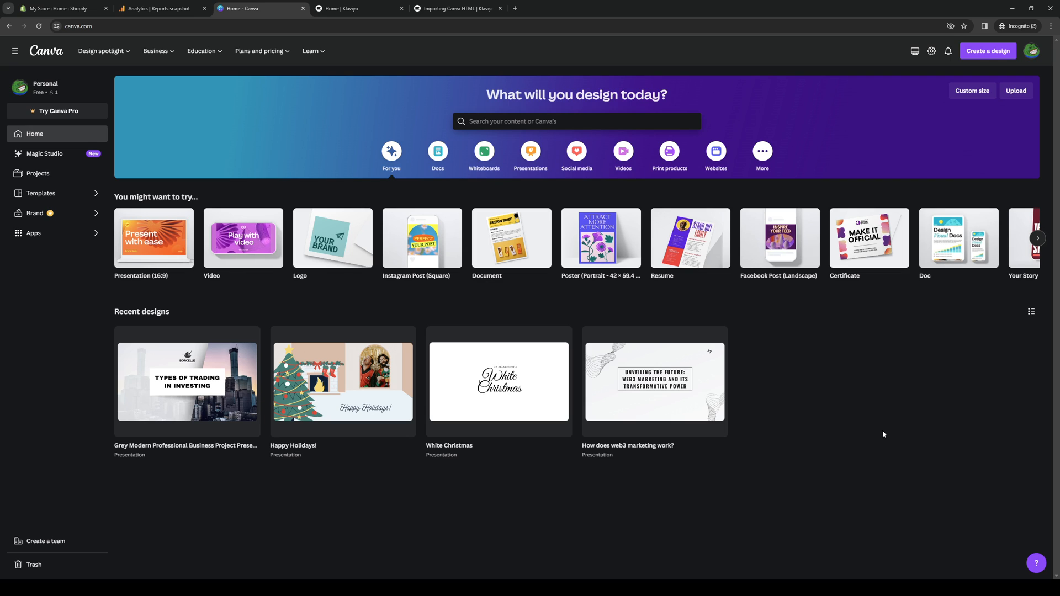
pyautogui.click(354, 8)
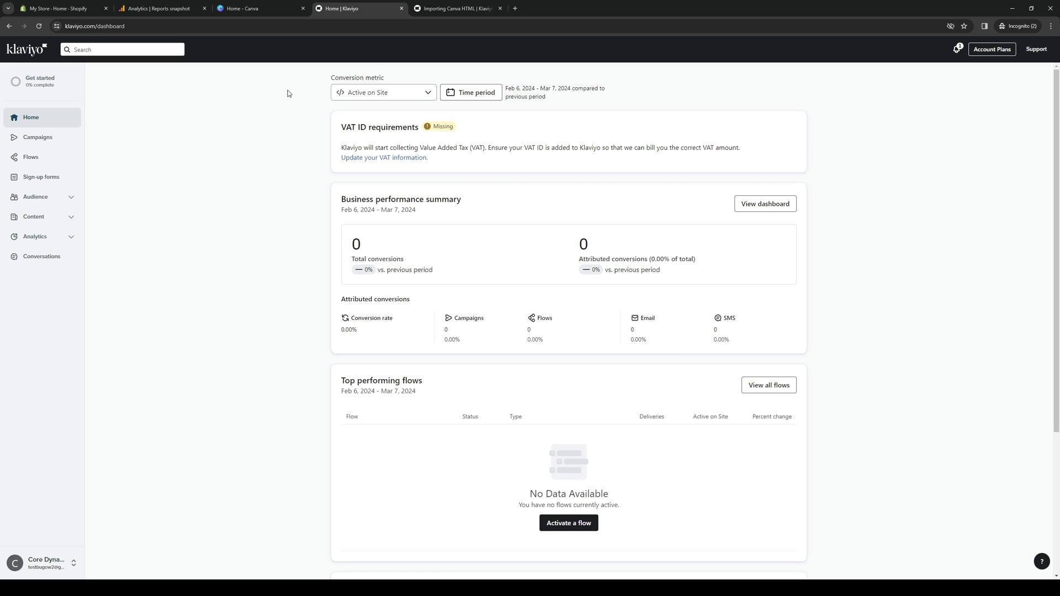
pyautogui.click(249, 8)
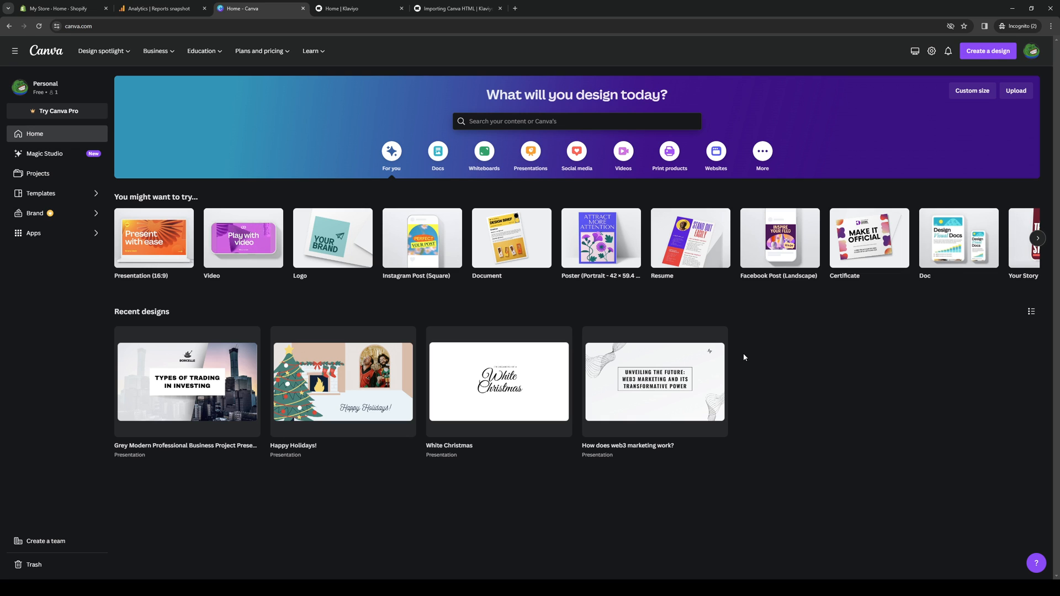
pyautogui.click(366, 8)
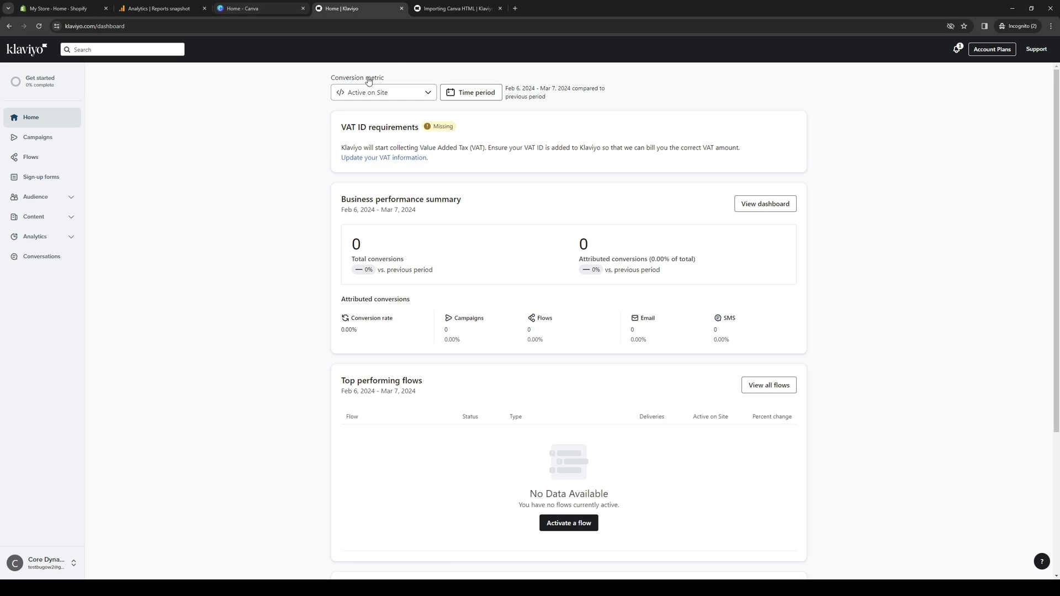
# Step: View the Importing Canva HTML community thread, then flip back through the Klaviyo and Canva tabs
pyautogui.click(432, 10)
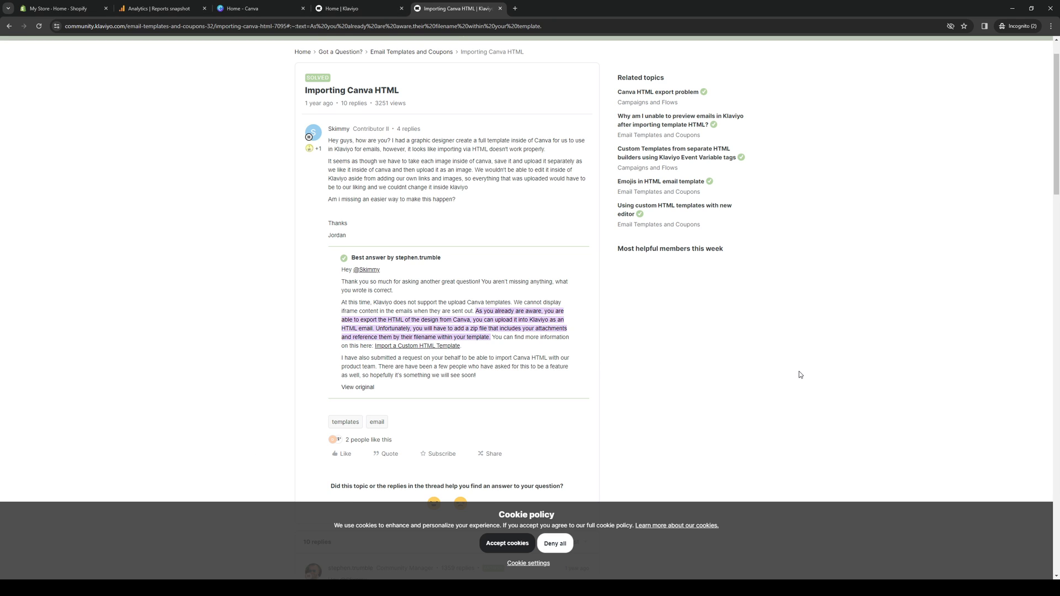
pyautogui.click(348, 9)
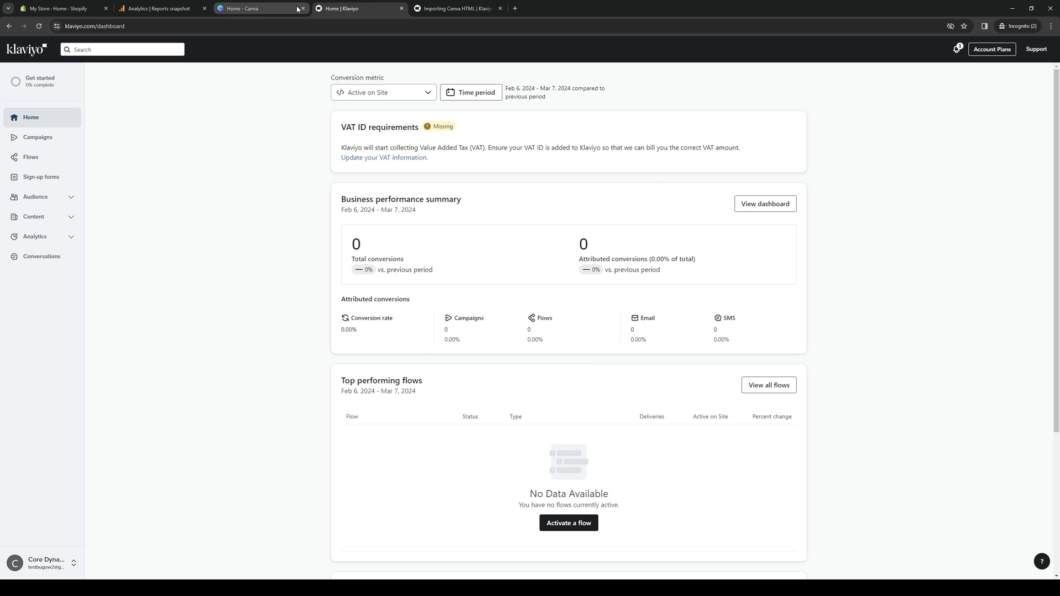
pyautogui.click(257, 8)
pyautogui.click(349, 8)
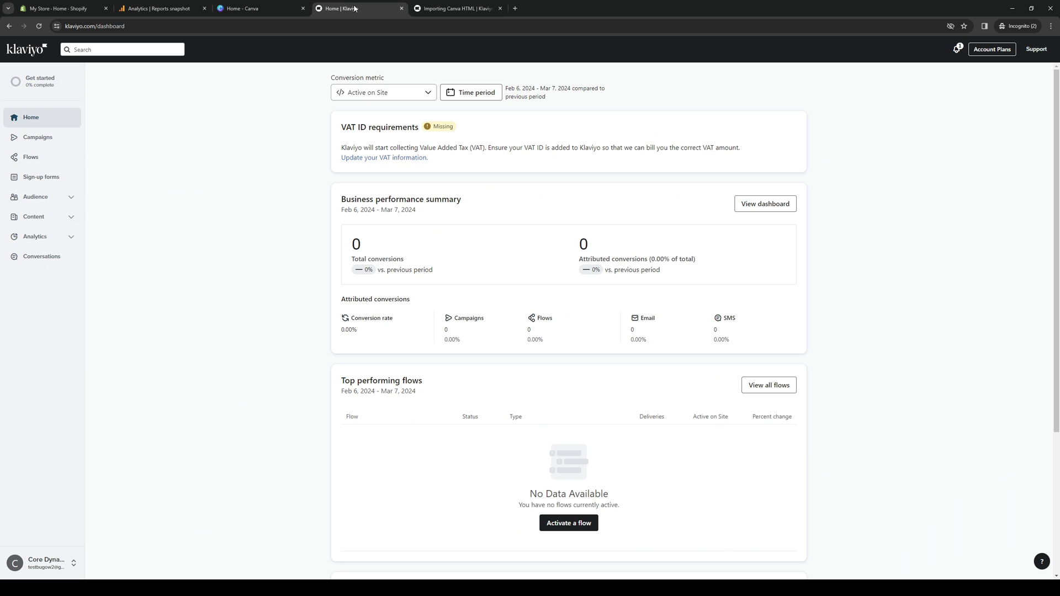
# Step: Cycle the Canva, Klaviyo and community tabs again, finishing on the Importing Canva HTML thread
pyautogui.click(456, 8)
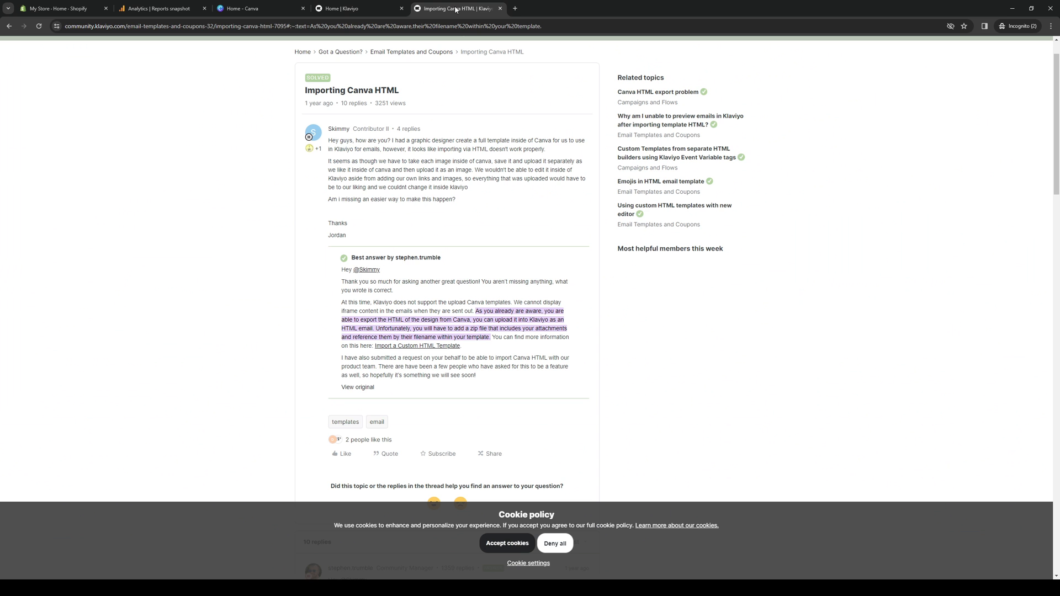
pyautogui.click(242, 8)
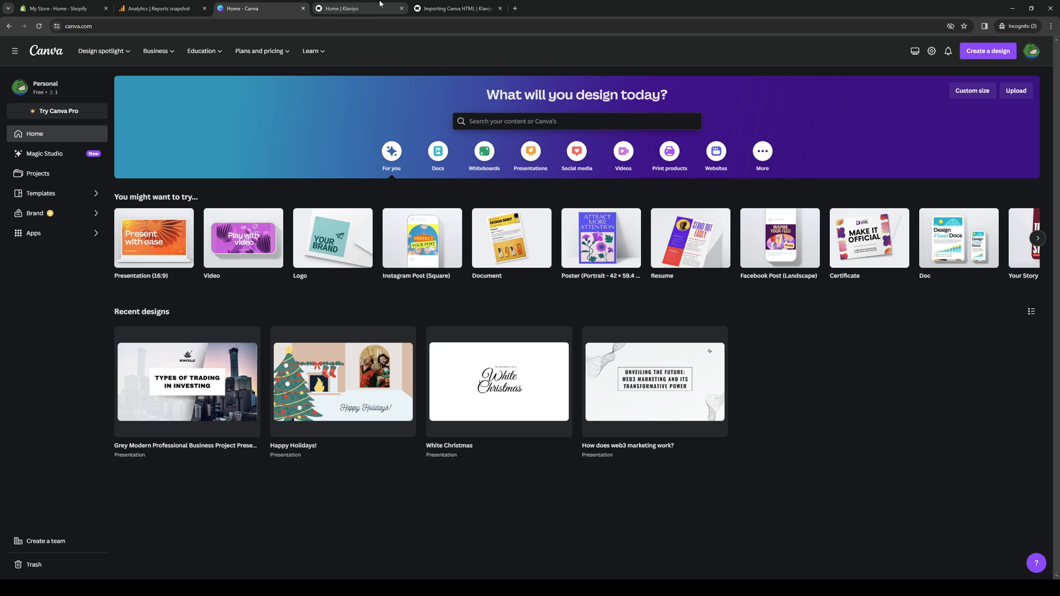
pyautogui.click(348, 8)
pyautogui.click(455, 8)
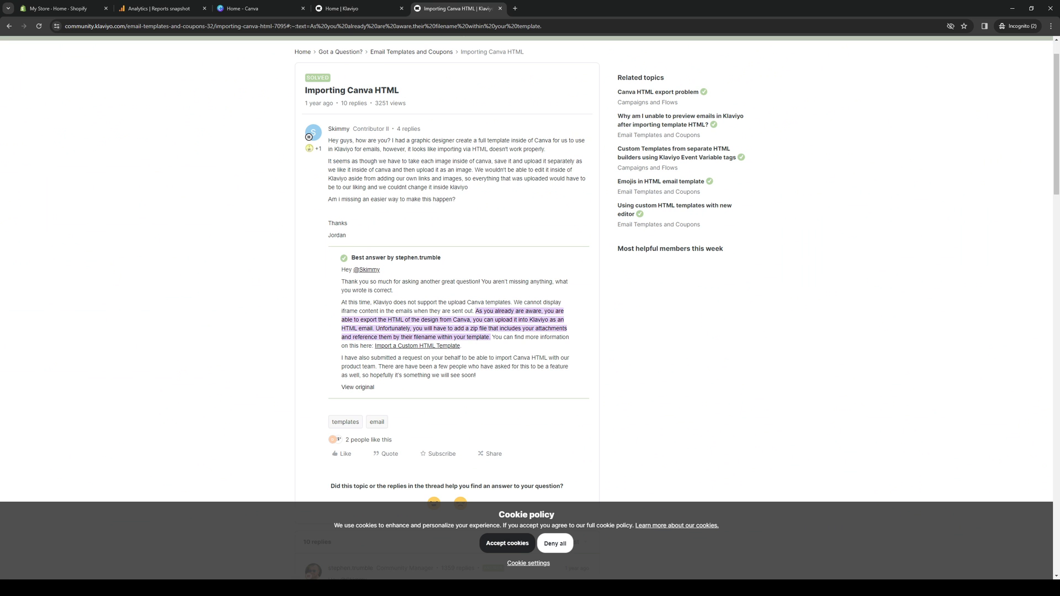